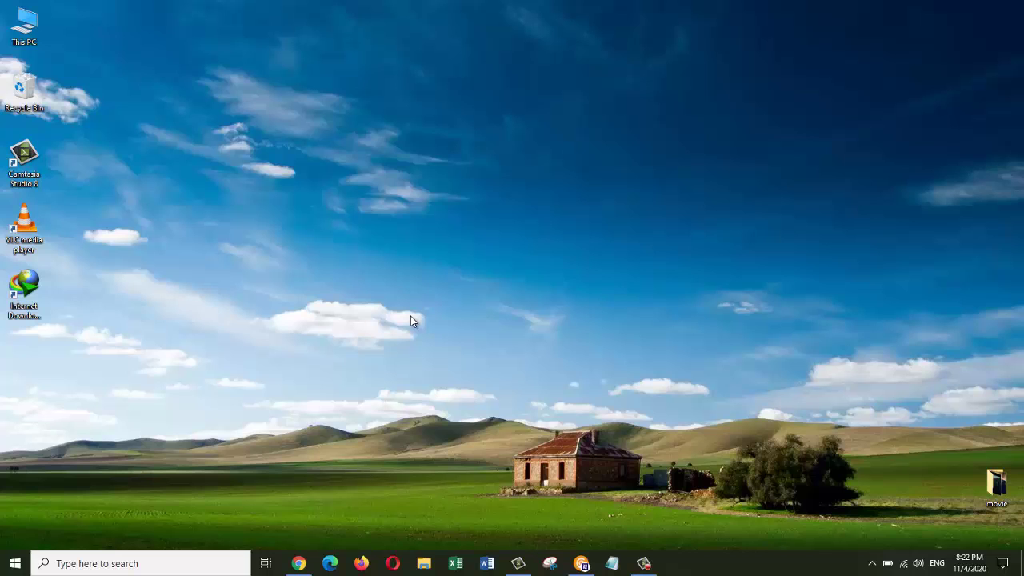
Step: Quick-format the USB (F:) drive as NTFS with the volume label "Virtual USB" and close the format dialog
double_click(12, 29)
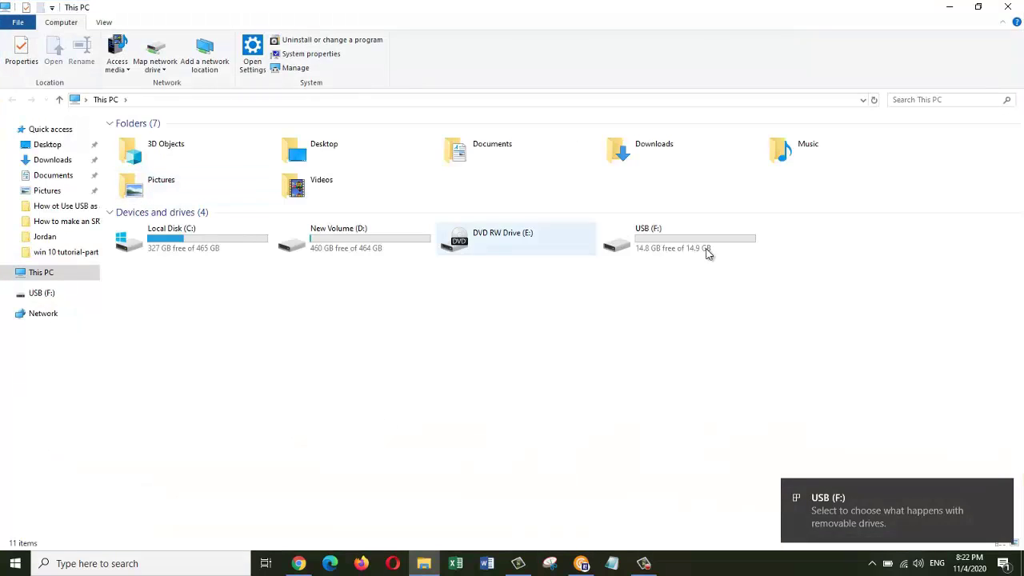
click(681, 249)
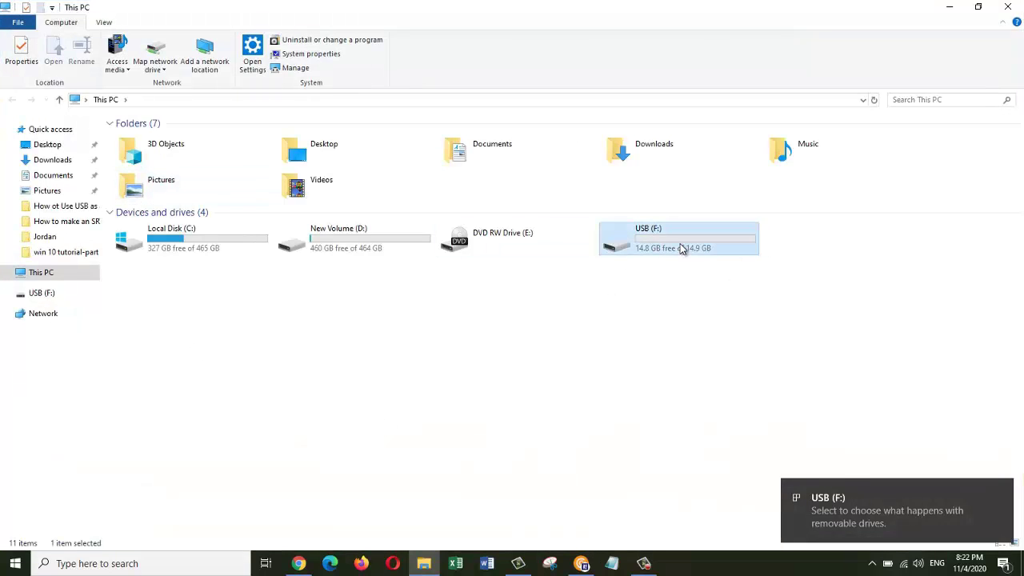
right_click(680, 249)
click(737, 395)
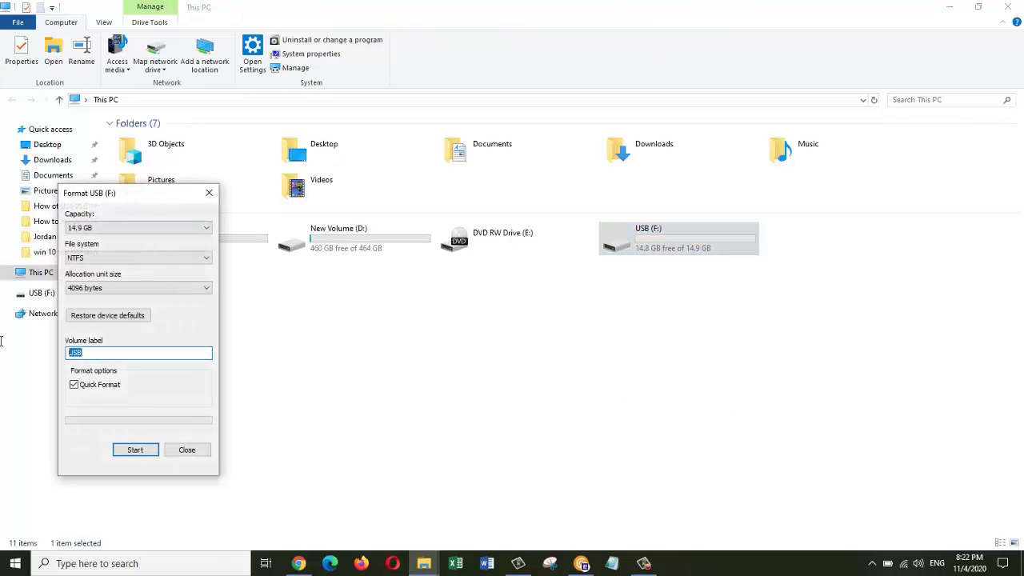
text(Virtual)
click(133, 448)
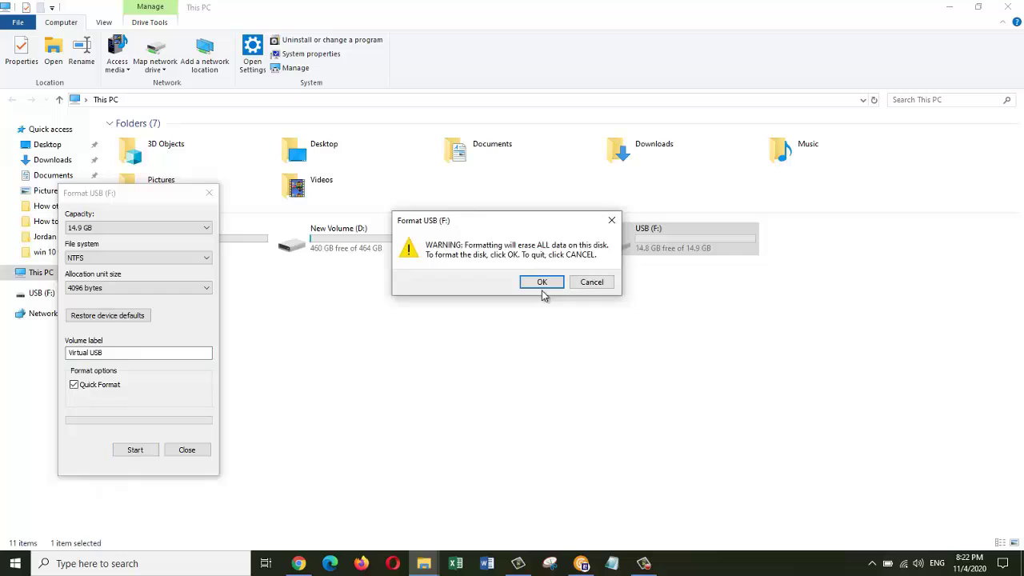
click(542, 289)
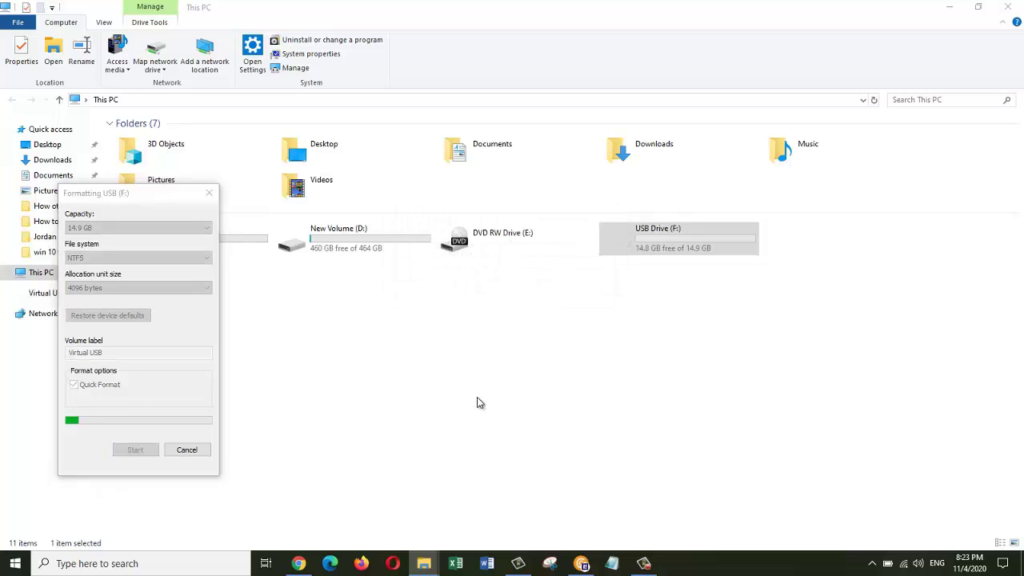
click(592, 280)
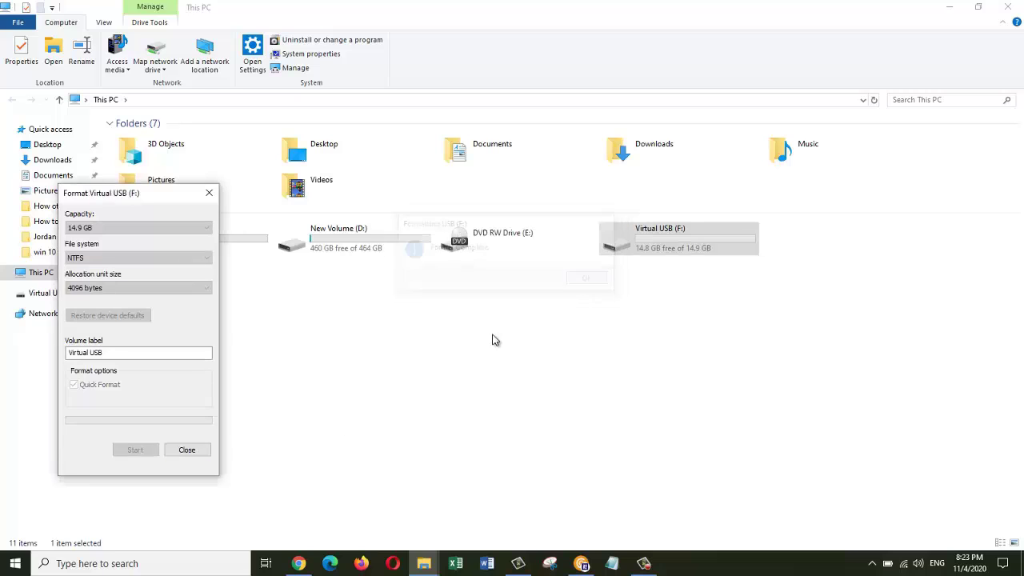
click(189, 451)
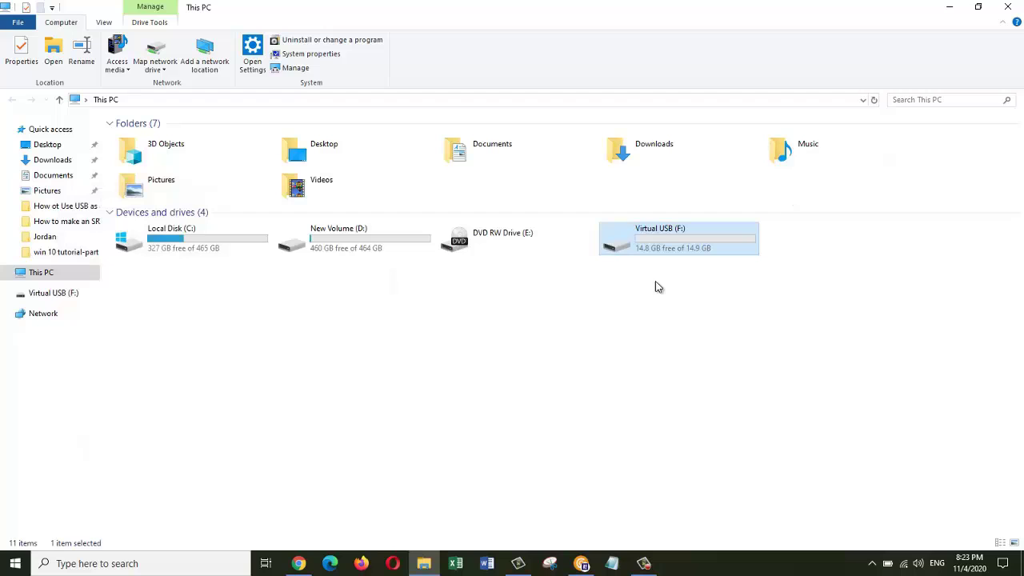
Step: Enable ReadyBoost on the Virtual USB (F:) drive with the "Use this device" option, reserving 15249 MB for system speed
right_click(657, 244)
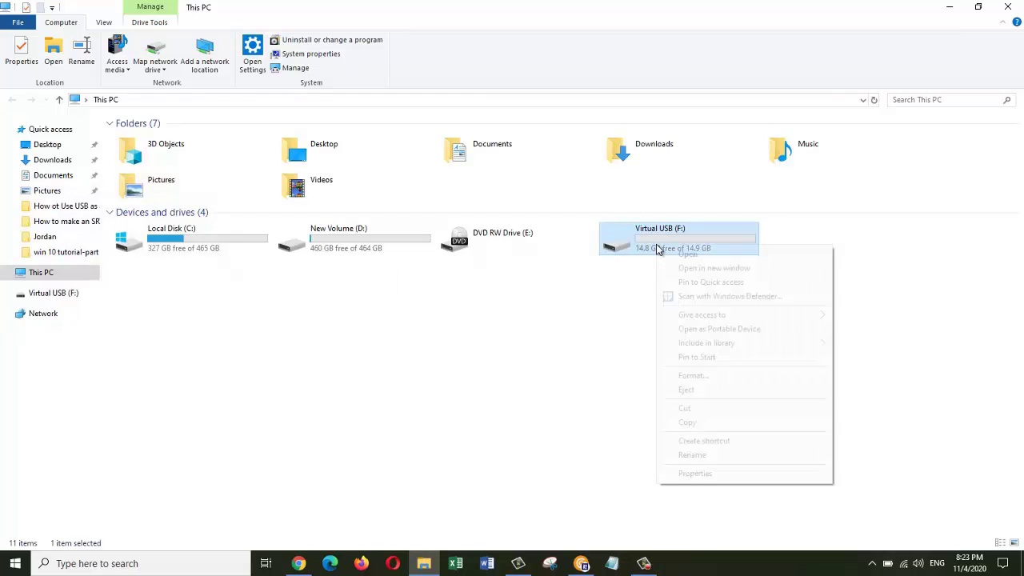
click(741, 477)
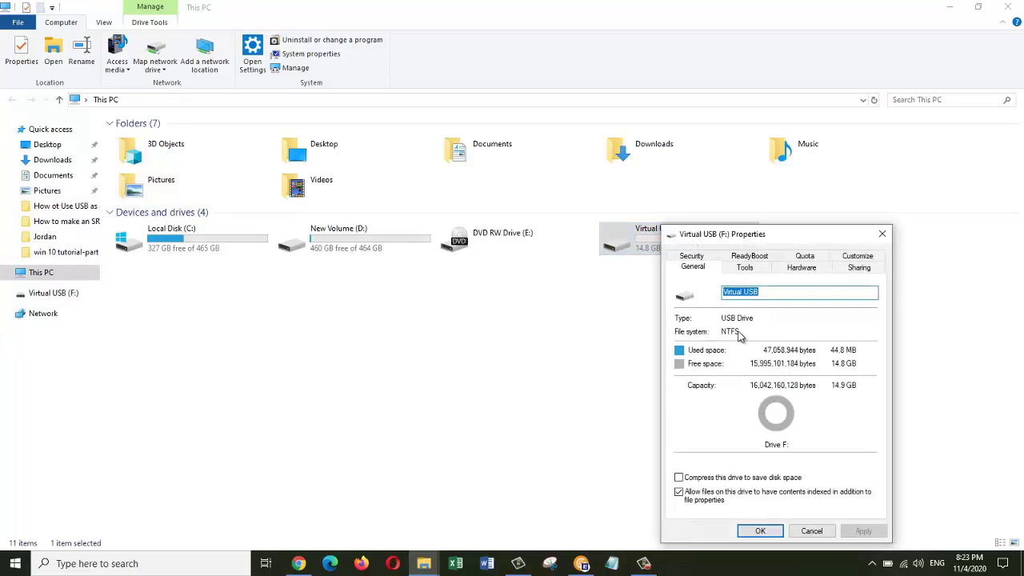
click(749, 262)
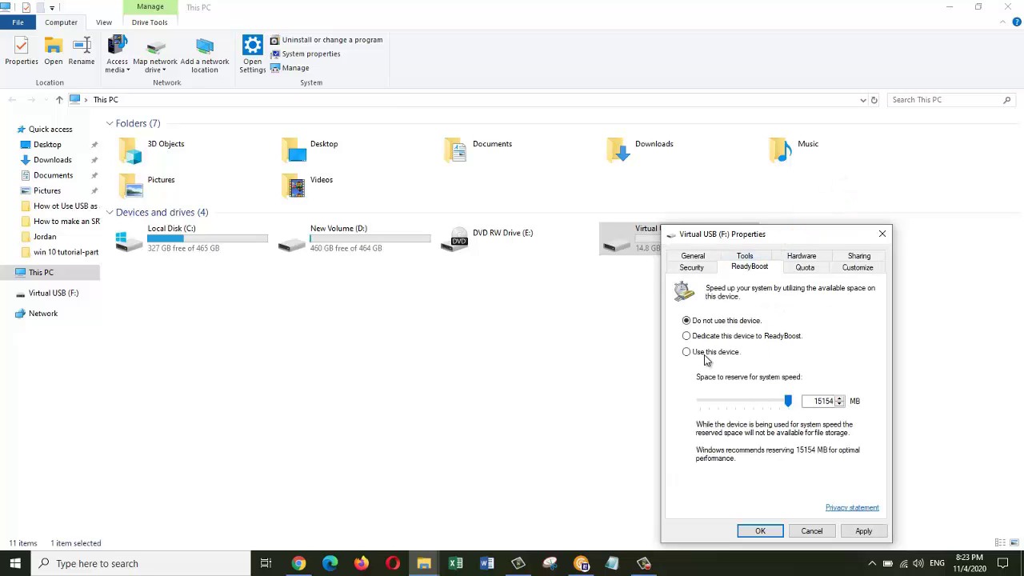
click(711, 360)
mouse_move(785, 407)
mouse_down()
mouse_move(766, 406)
mouse_move(789, 406)
mouse_up()
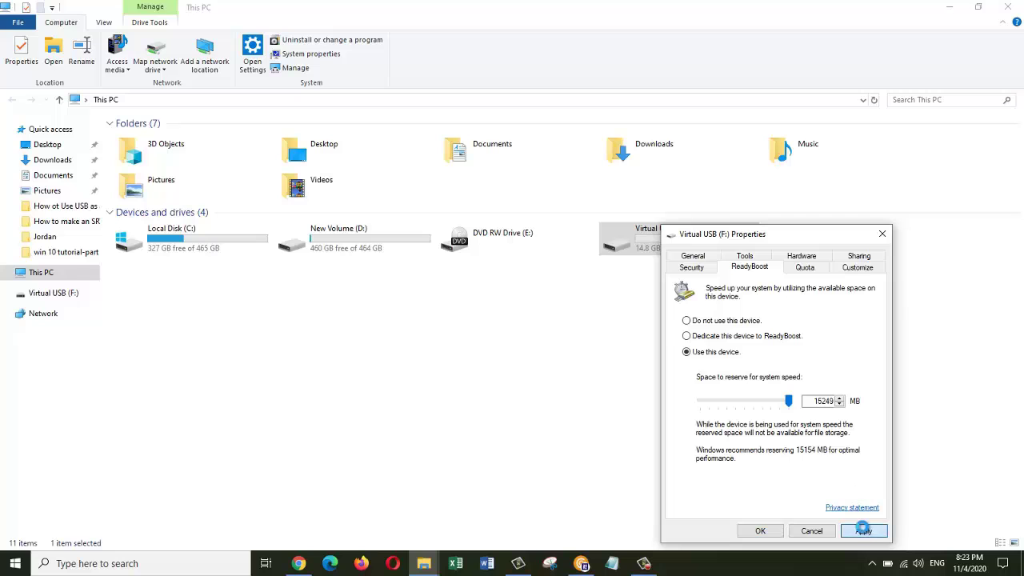
click(861, 531)
click(760, 532)
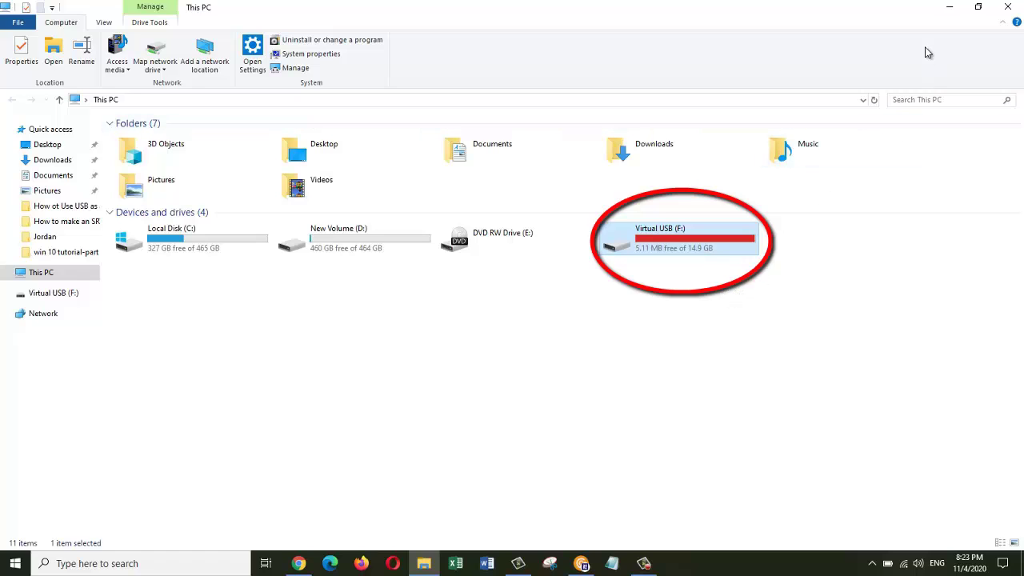
Step: Switch from File Explorer to the Windows Performance Monitor and display its live graph under Monitoring Tools
click(951, 8)
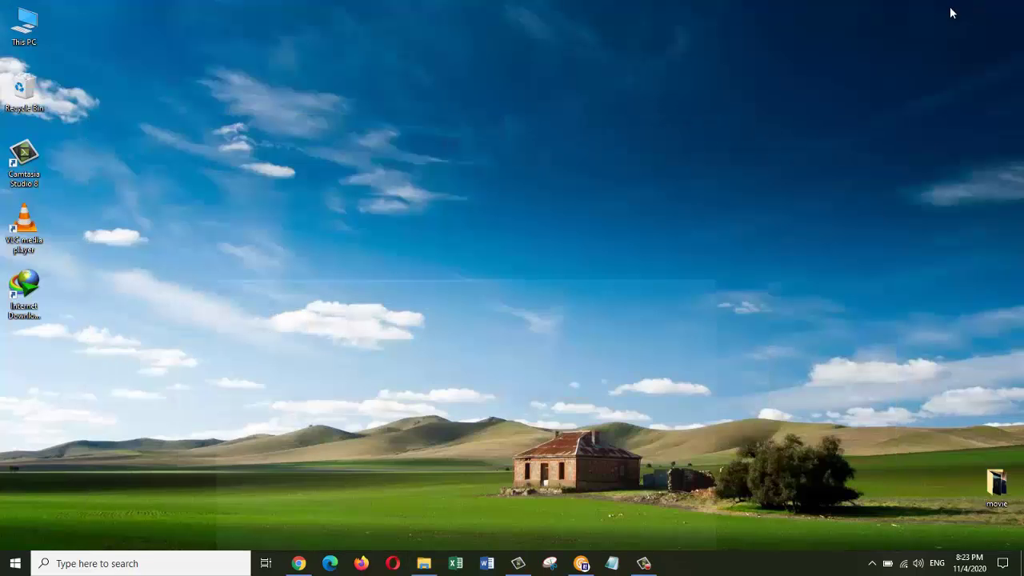
click(72, 564)
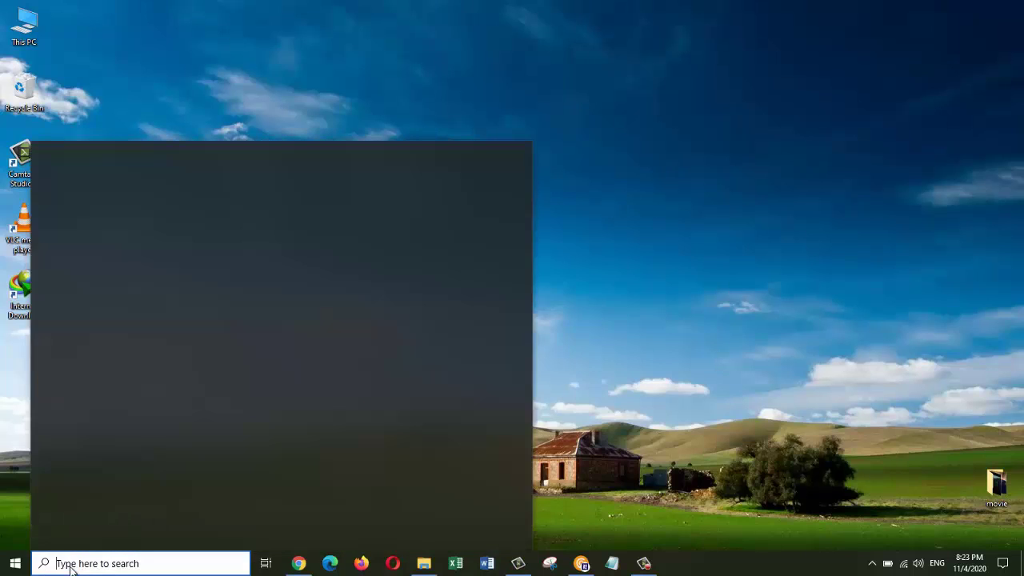
text(per)
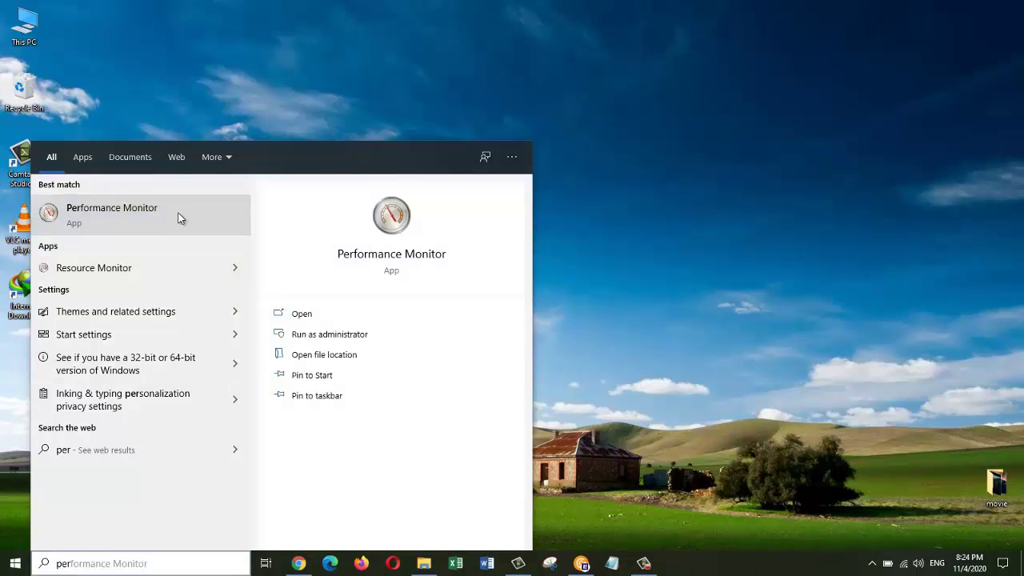
click(180, 218)
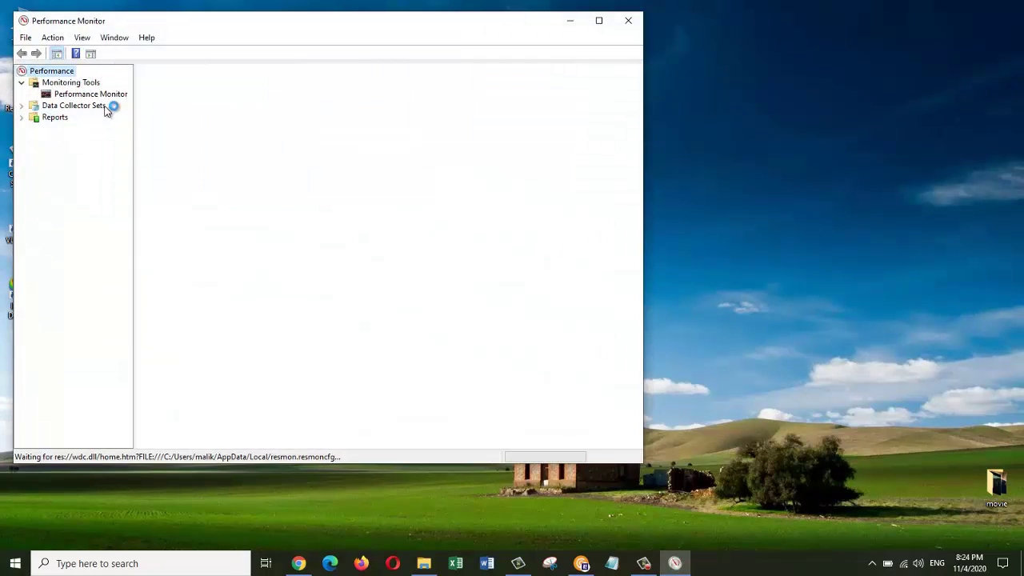
click(110, 94)
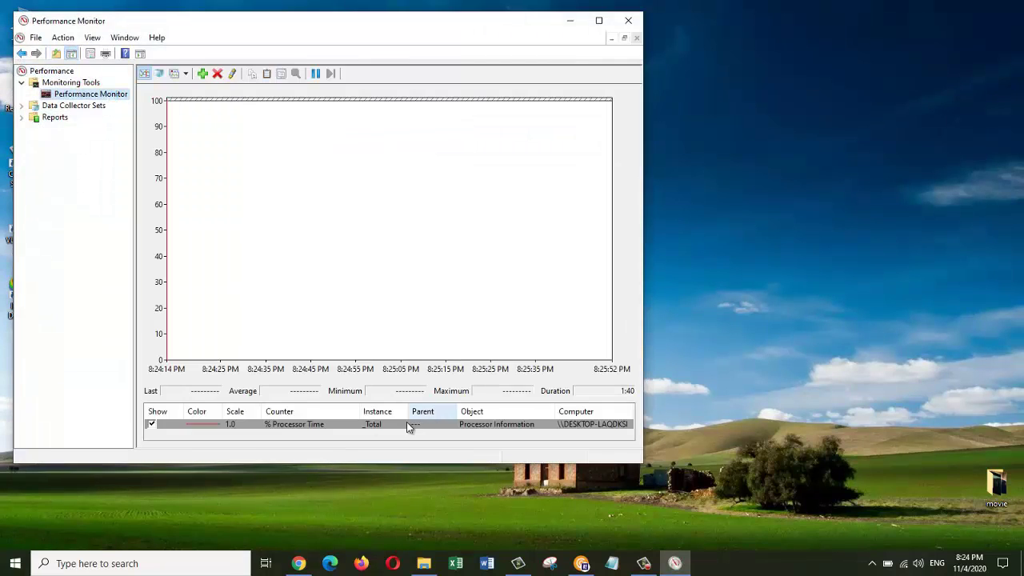
Step: Remove the % Processor Time counter and add all ReadyBoost Cache counters from the local computer to the graph
click(216, 74)
click(203, 74)
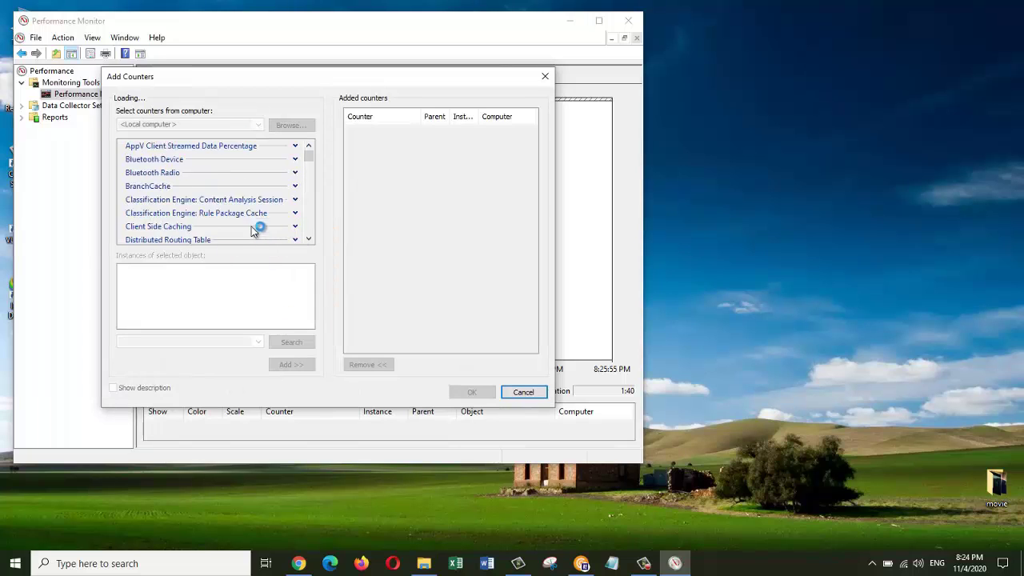
click(200, 240)
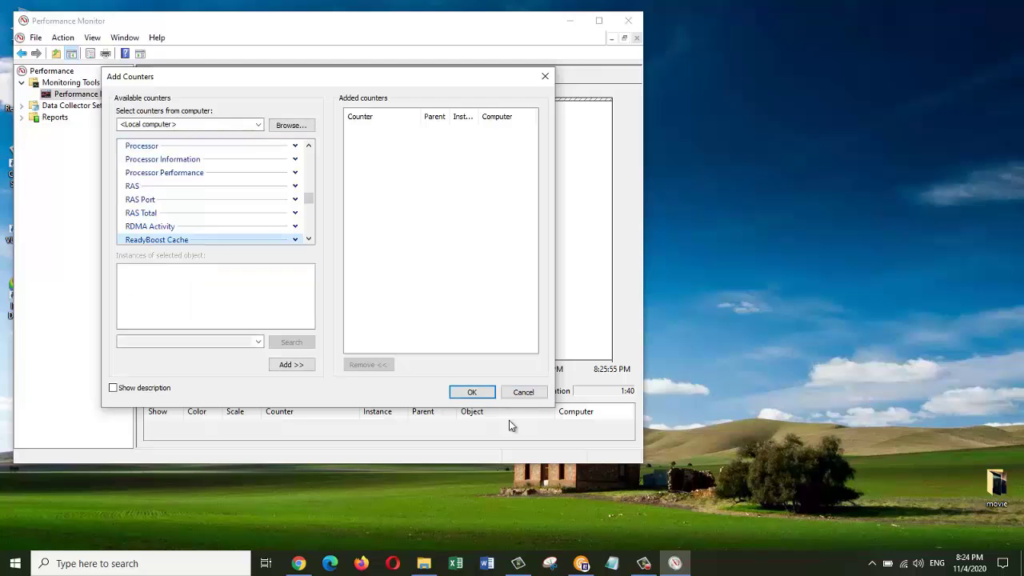
click(311, 365)
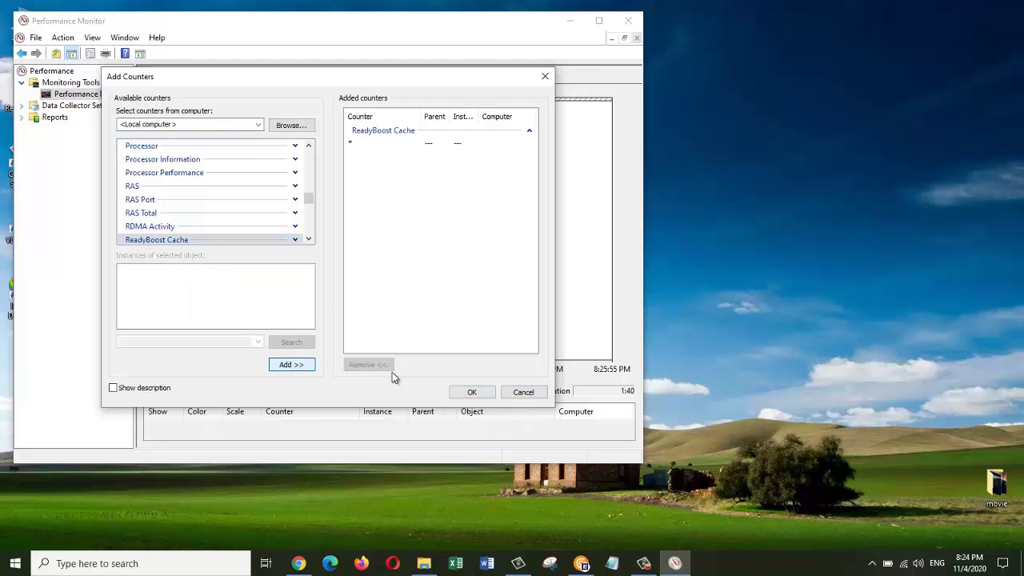
click(471, 392)
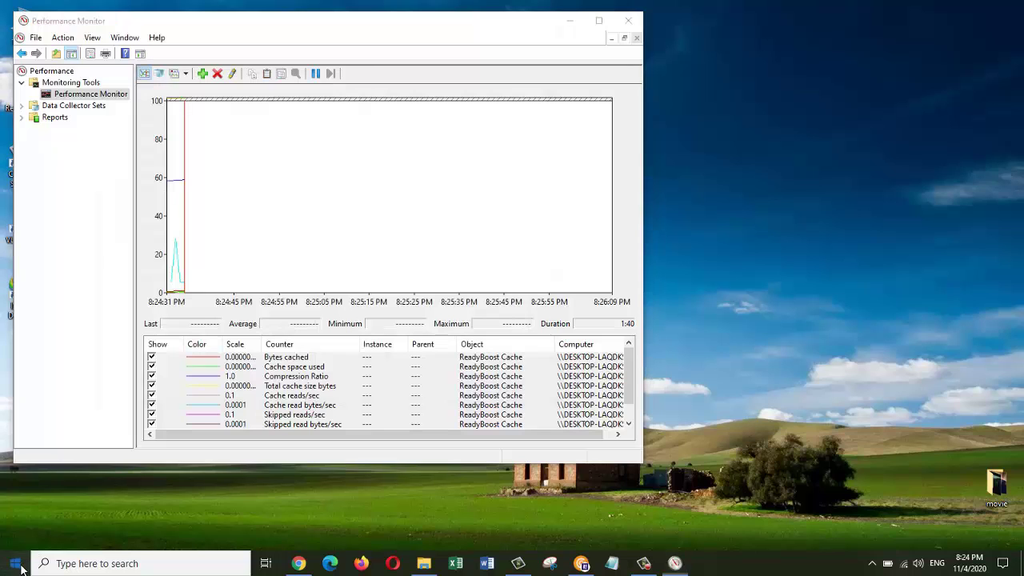
Step: Launch 3D Viewer and move it aside to observe ReadyBoost activity in the Performance Monitor graph, and close both windows
click(18, 565)
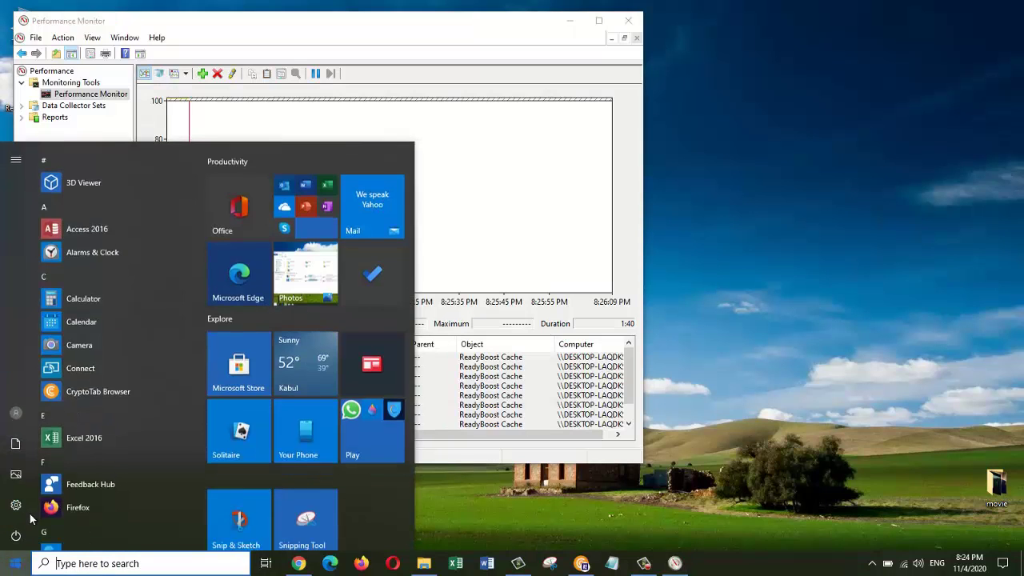
click(84, 182)
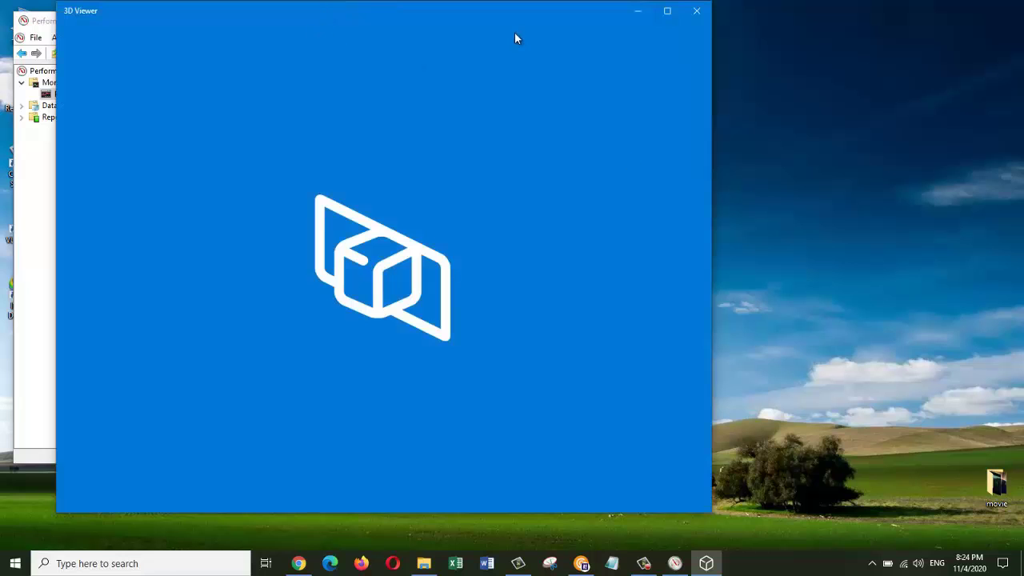
drag(489, 16, 817, 53)
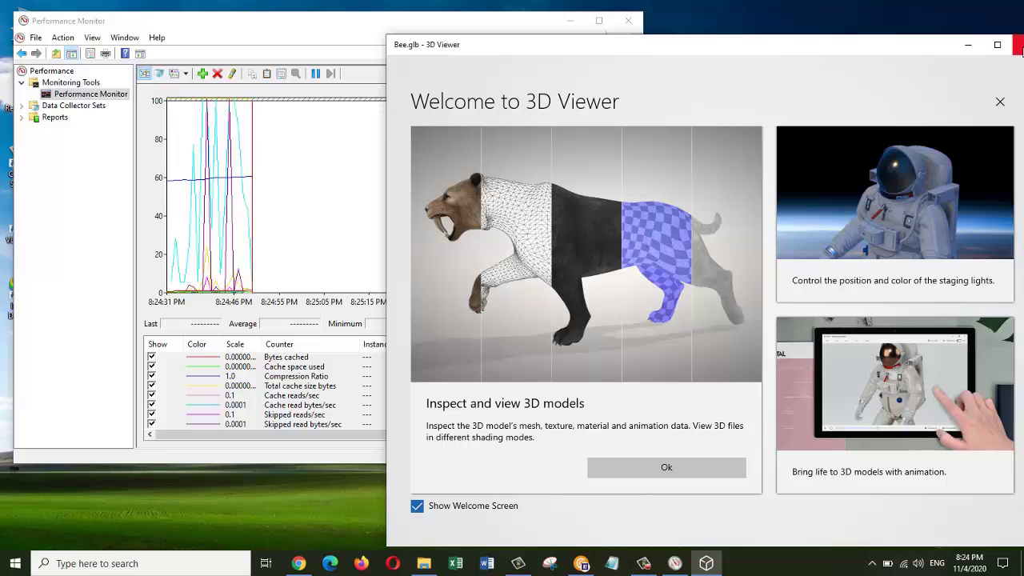
drag(918, 54, 853, 57)
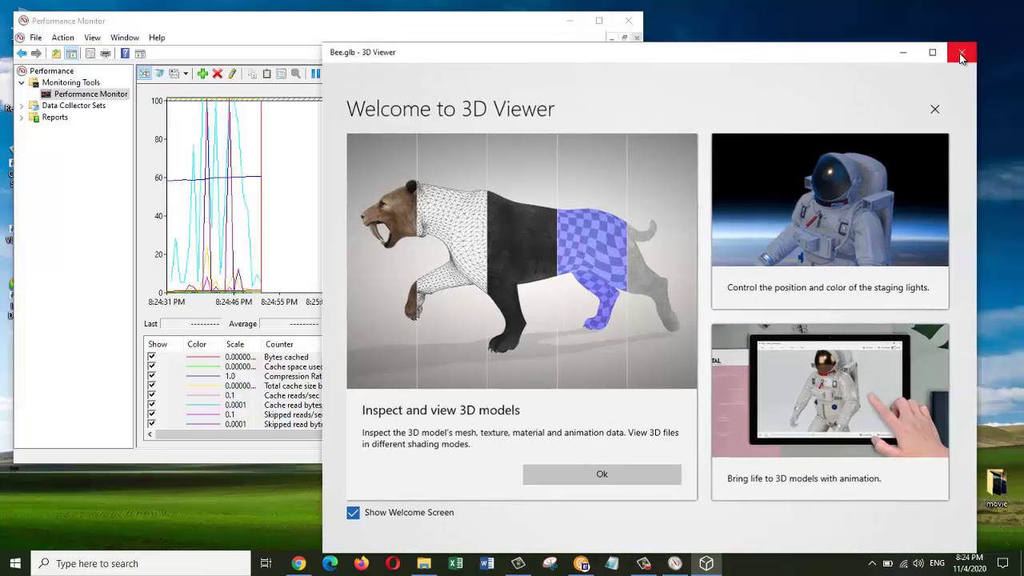
click(938, 46)
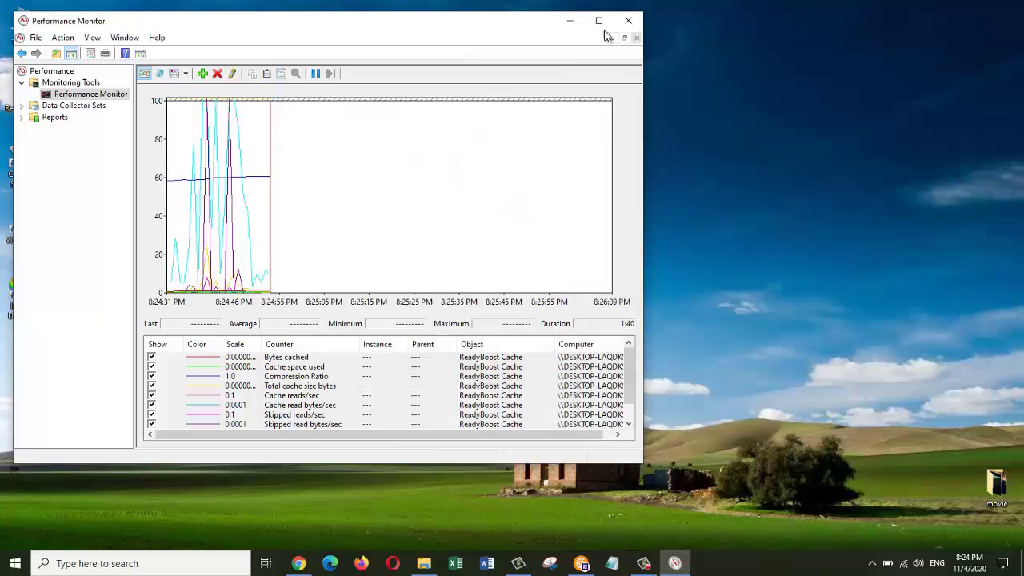
click(628, 20)
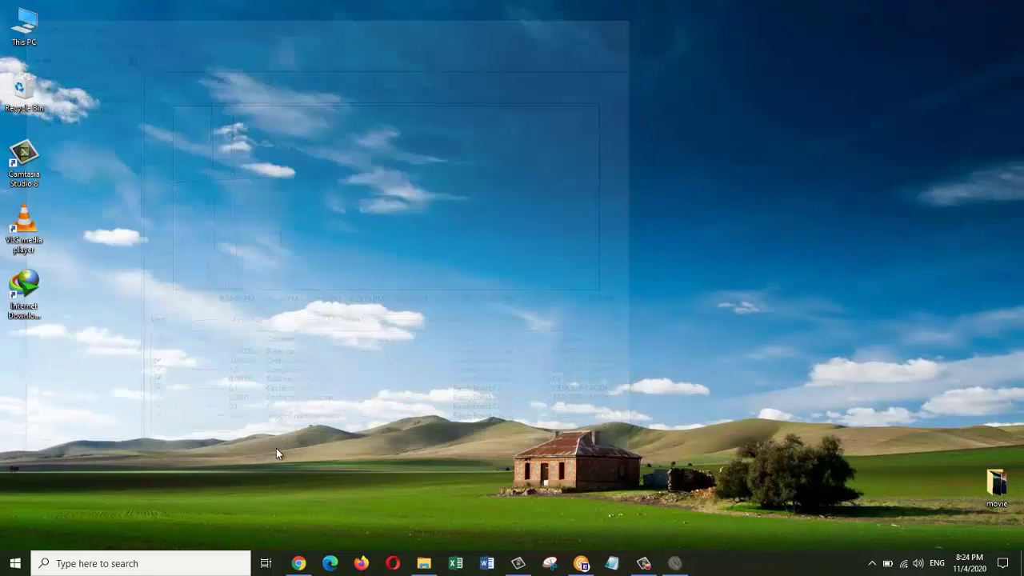
Step: Return to File Explorer and turn off ReadyBoost on the Virtual USB (F:) drive with "Do not use this device"
click(424, 563)
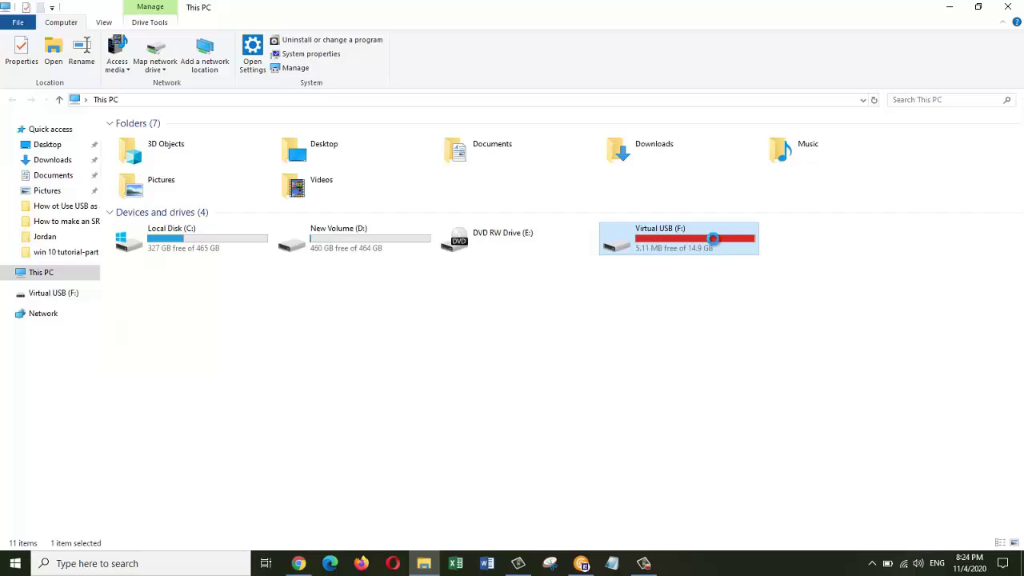
right_click(715, 245)
click(768, 470)
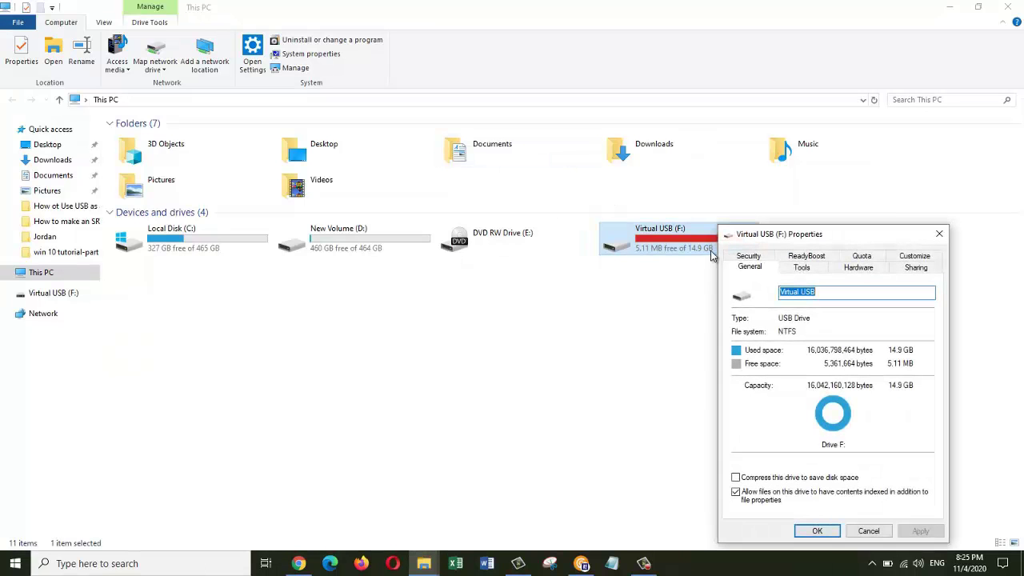
click(807, 256)
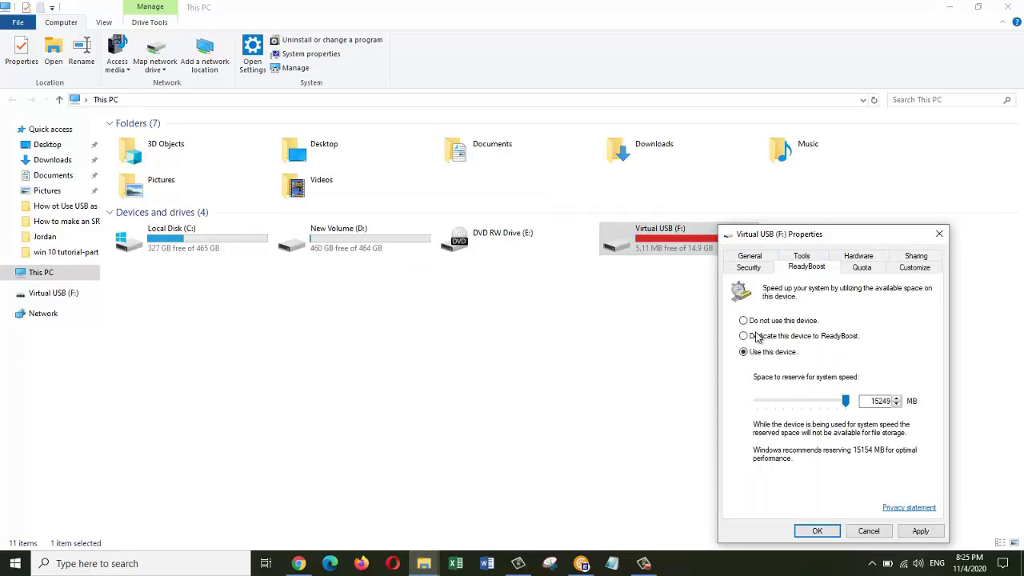
click(772, 323)
click(922, 533)
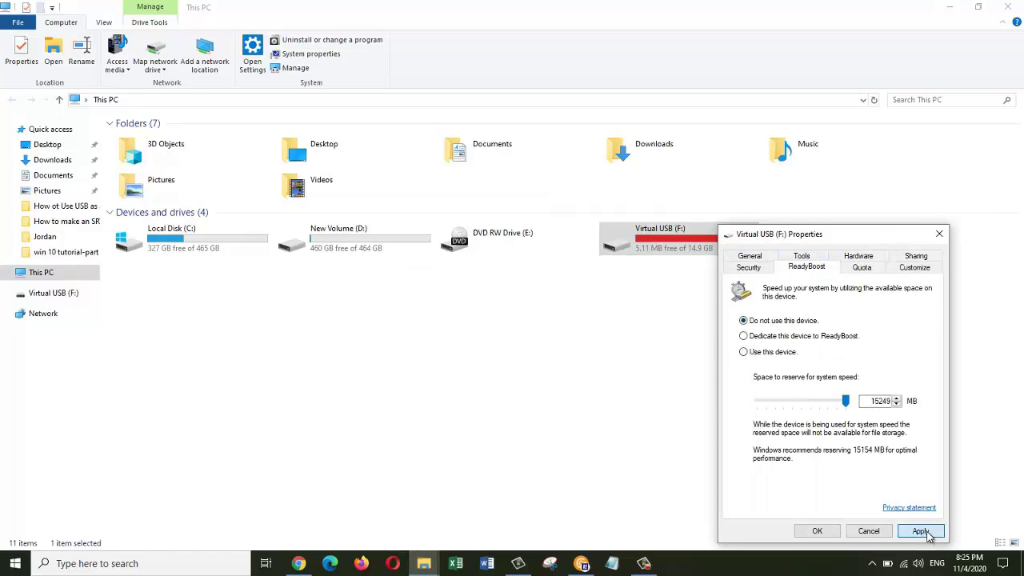
click(823, 533)
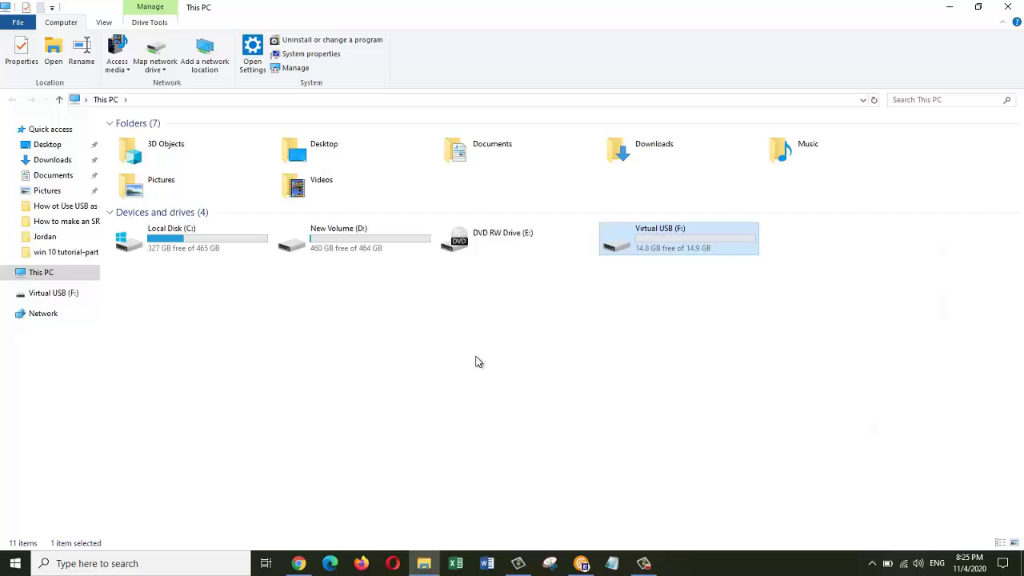
Step: Open the Virtual USB (F:) drive to check its contents and return to the desktop
key(Return)
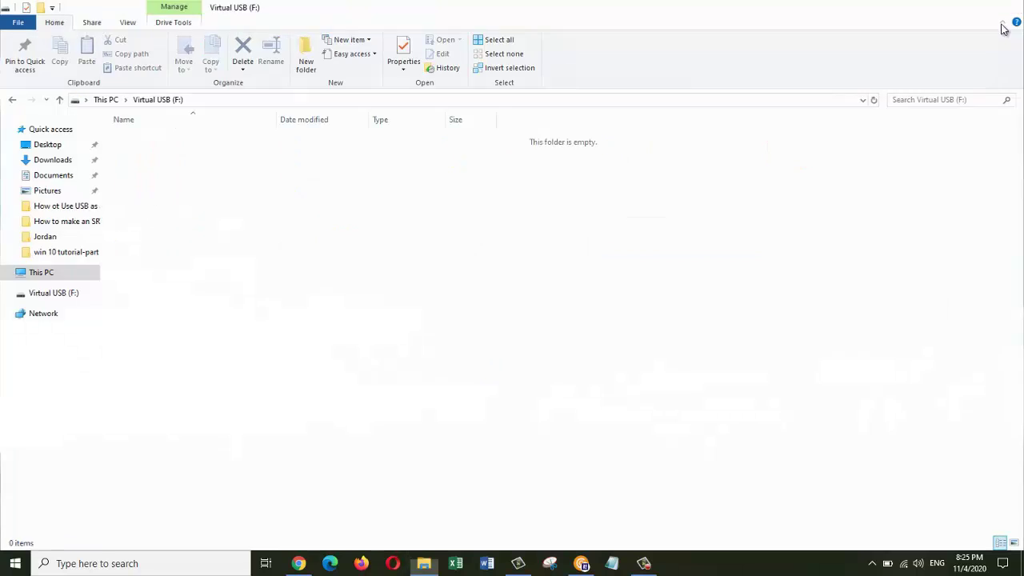
key(super+d)
right_click(464, 332)
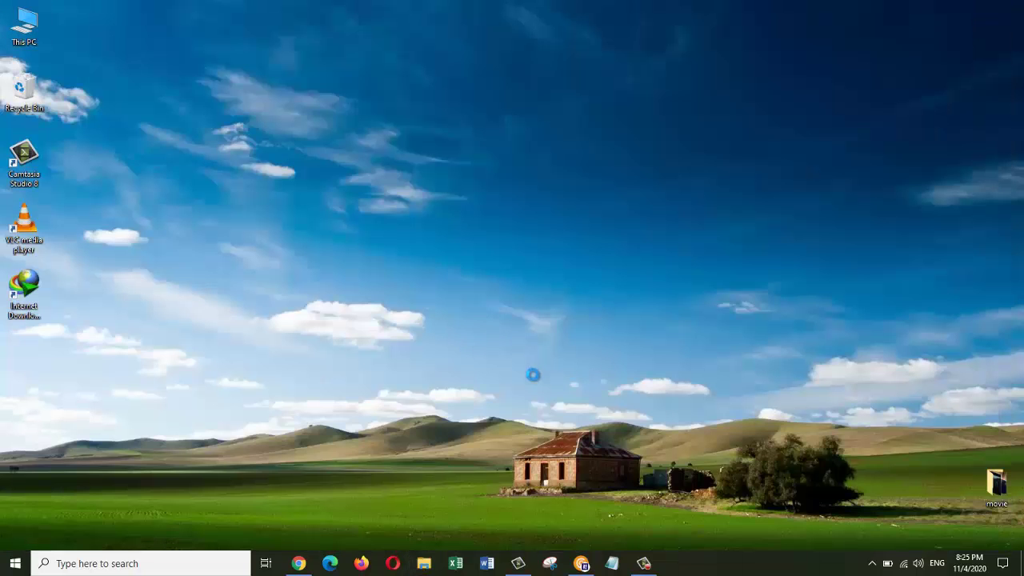
click(516, 372)
click(642, 564)
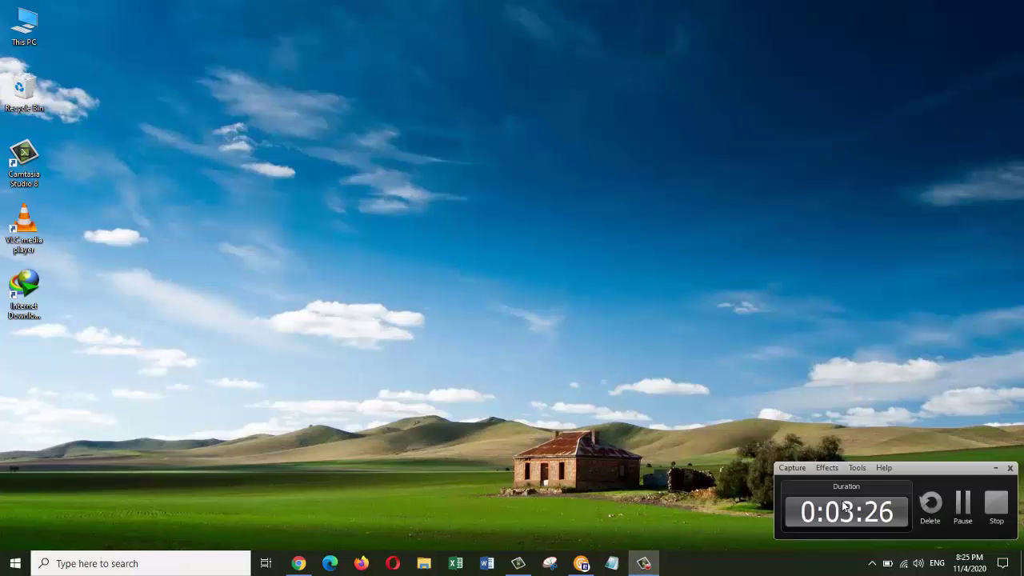